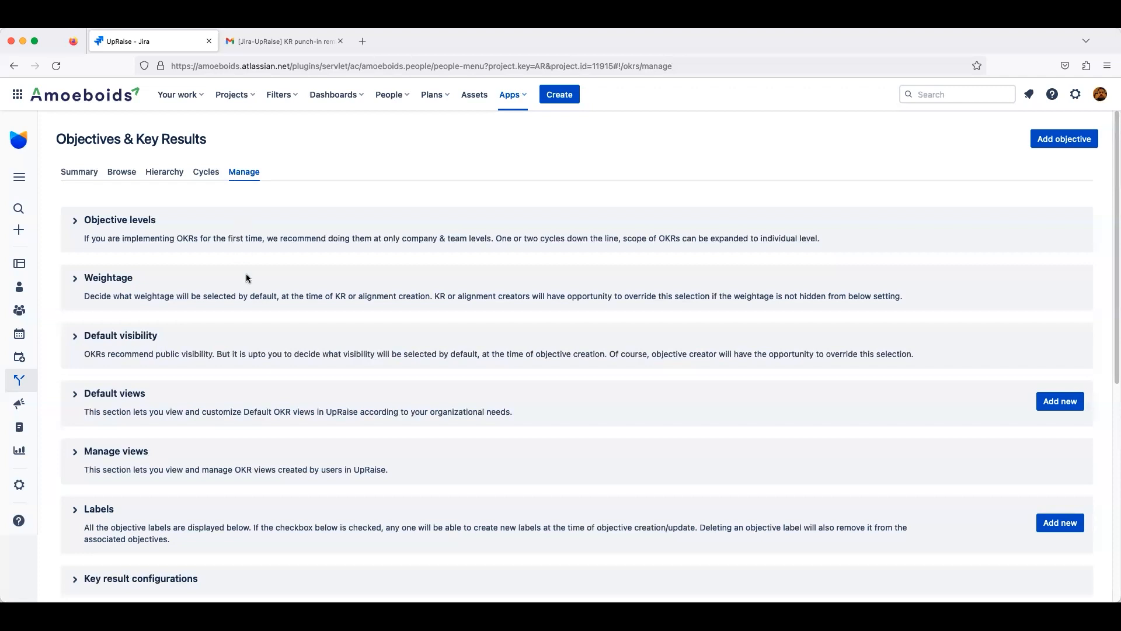
Open the KR reminders settings on the Objectives & Key Results management page.
{"action": "scroll", "coordinate": [231, 390], "scroll_direction": "down", "scroll_amount": 5}
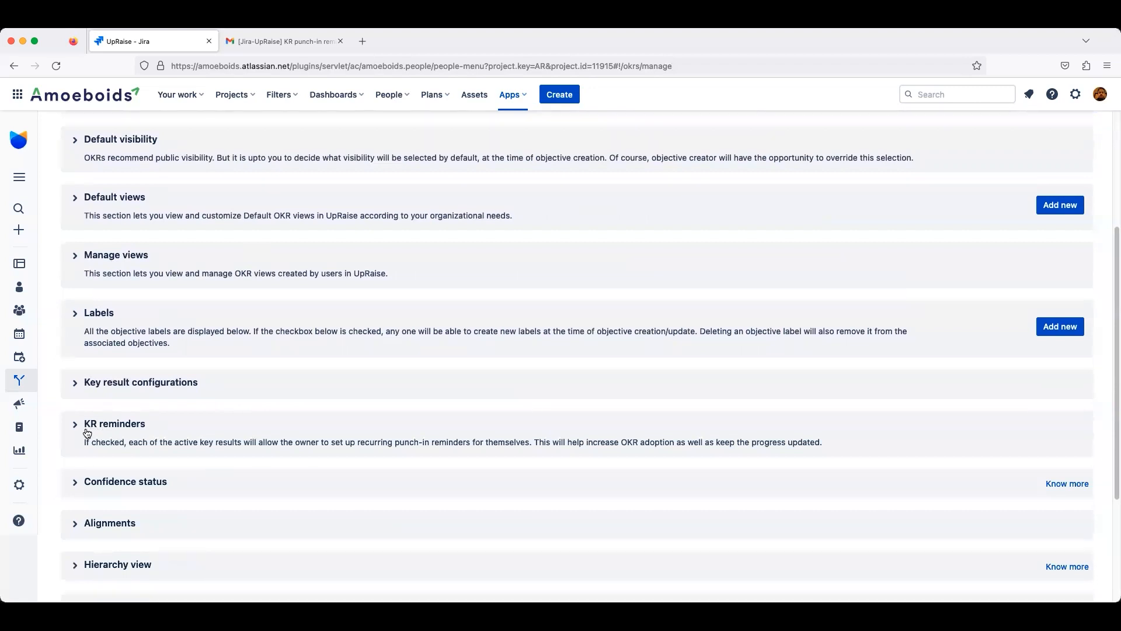
{"action": "left_click", "coordinate": [76, 427]}
{"action": "scroll", "coordinate": [158, 413], "scroll_direction": "down", "scroll_amount": 2}
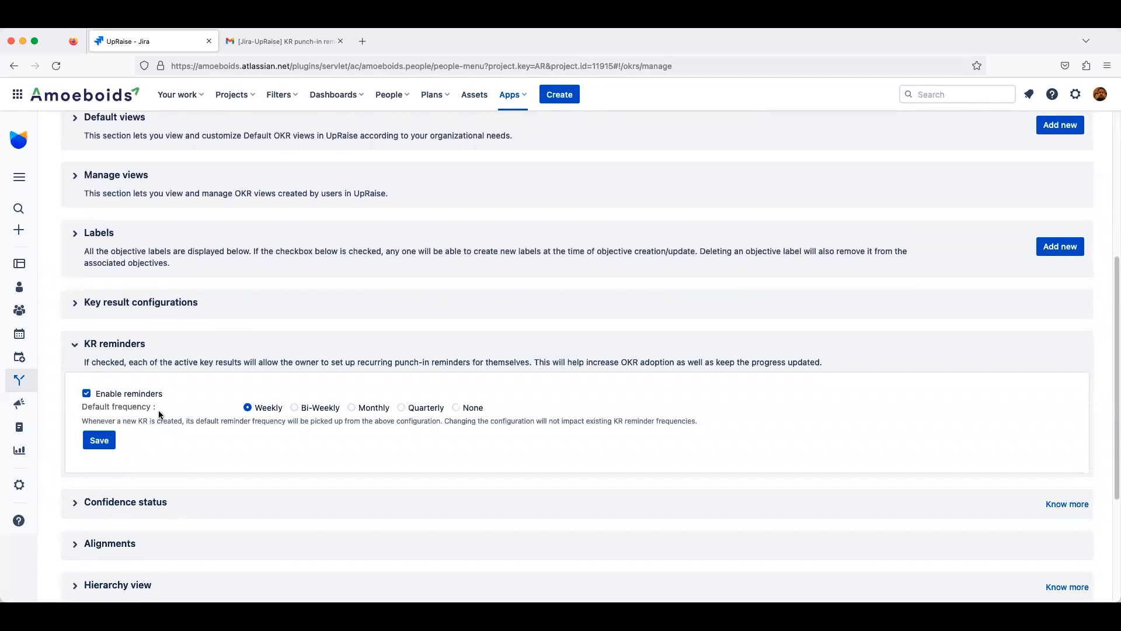
Switch the Enable reminders option for key results off and back on.
{"action": "left_click", "coordinate": [86, 394]}
{"action": "left_click", "coordinate": [87, 395]}
{"action": "left_click", "coordinate": [87, 394]}
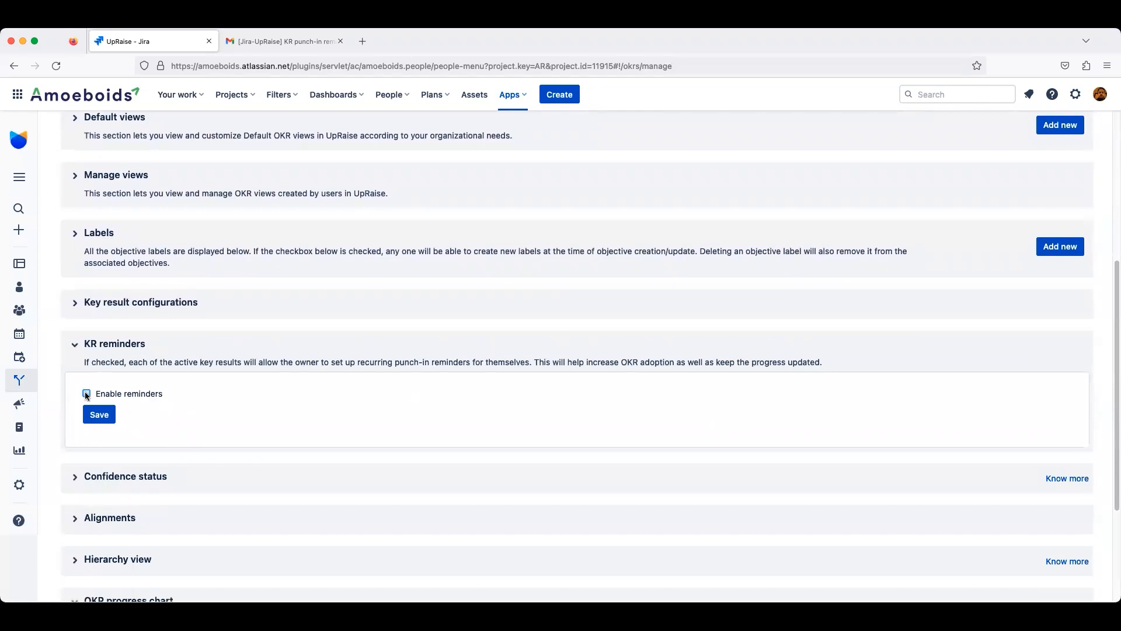
{"action": "left_click", "coordinate": [87, 394]}
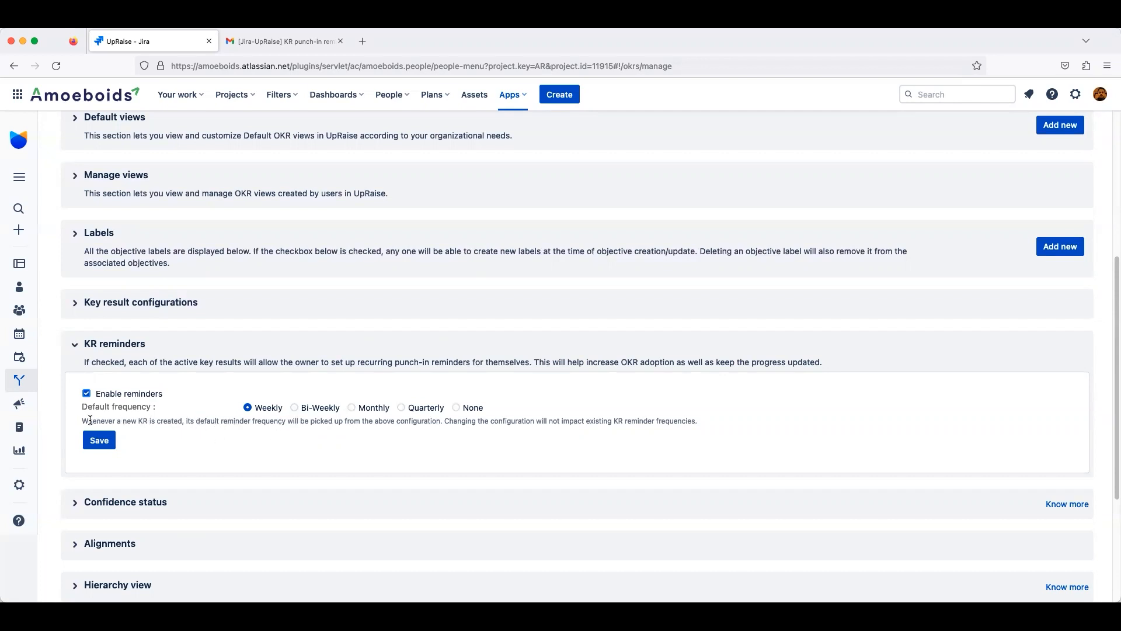
Try Bi-Weekly and Monthly as the default KR reminder frequency and return the choice to Weekly.
{"action": "left_click_drag", "start_coordinate": [83, 420], "coordinate": [203, 422]}
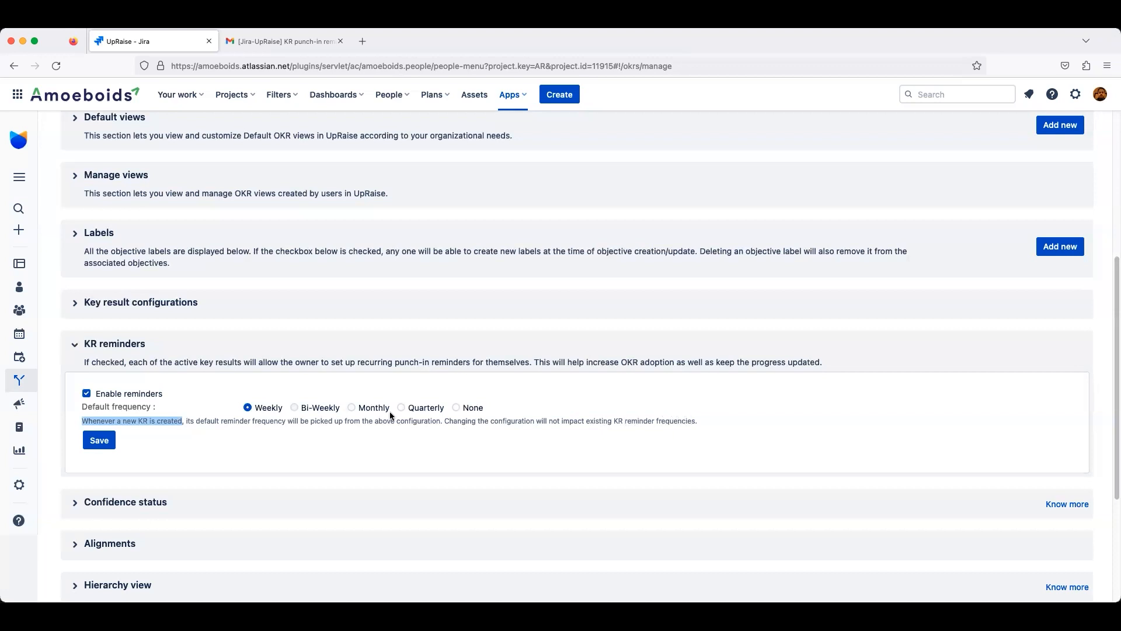
{"action": "left_click", "coordinate": [296, 408]}
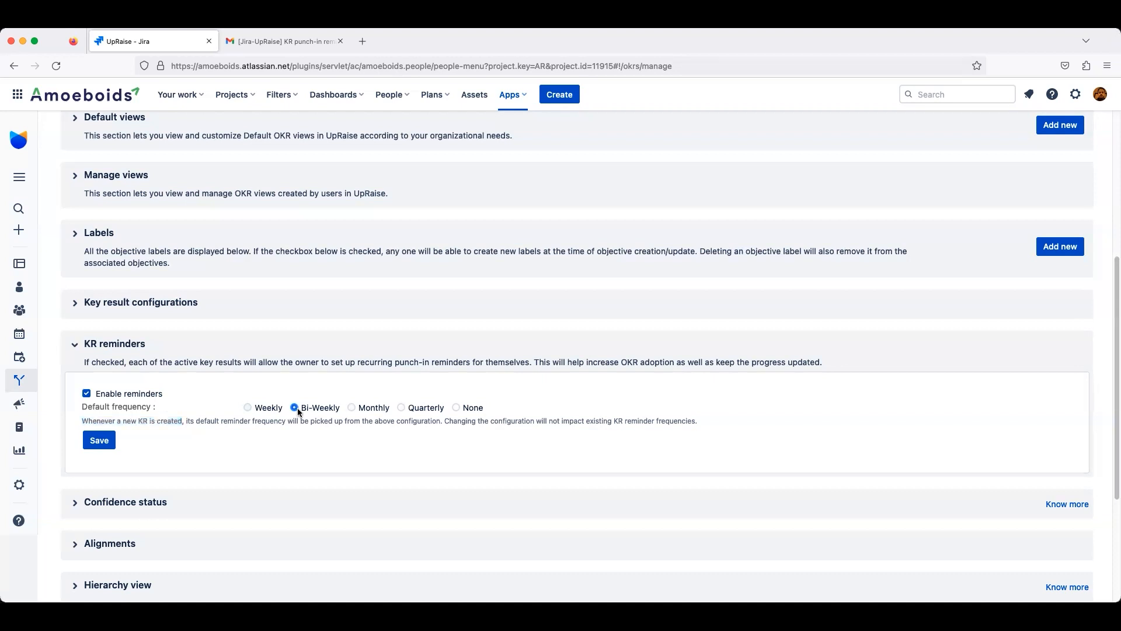
{"action": "left_click", "coordinate": [354, 407]}
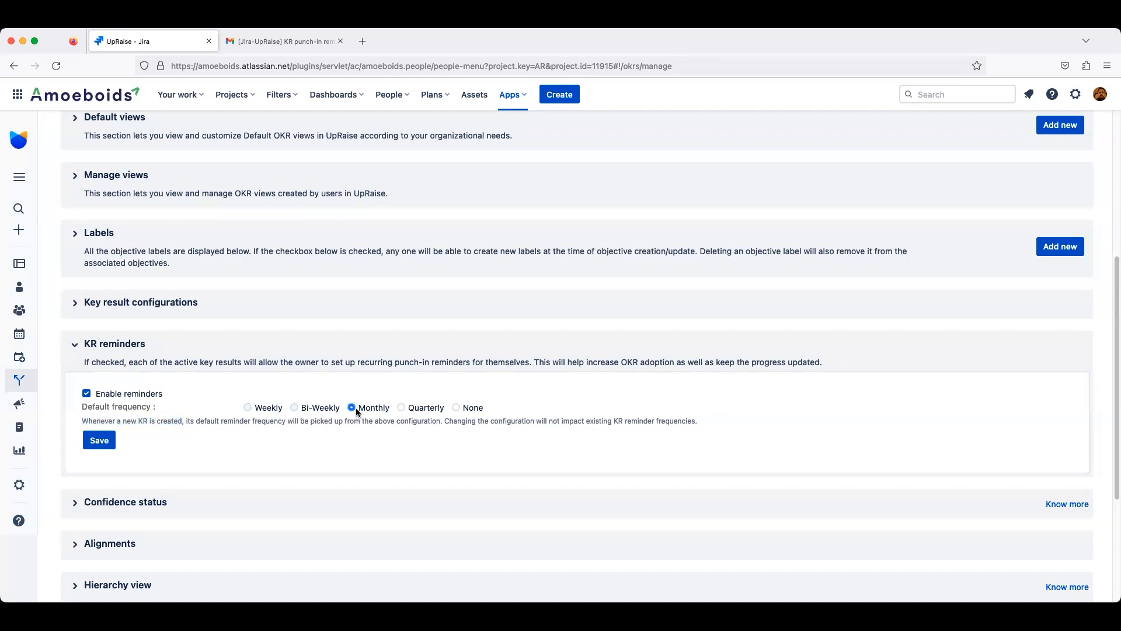
{"action": "left_click", "coordinate": [274, 410]}
Browse the objectives and show the reminder settings of the key result "Our product roadmaps get at least 15 votes from customers/prospects".
{"action": "scroll", "coordinate": [397, 430], "scroll_direction": "up", "scroll_amount": 5}
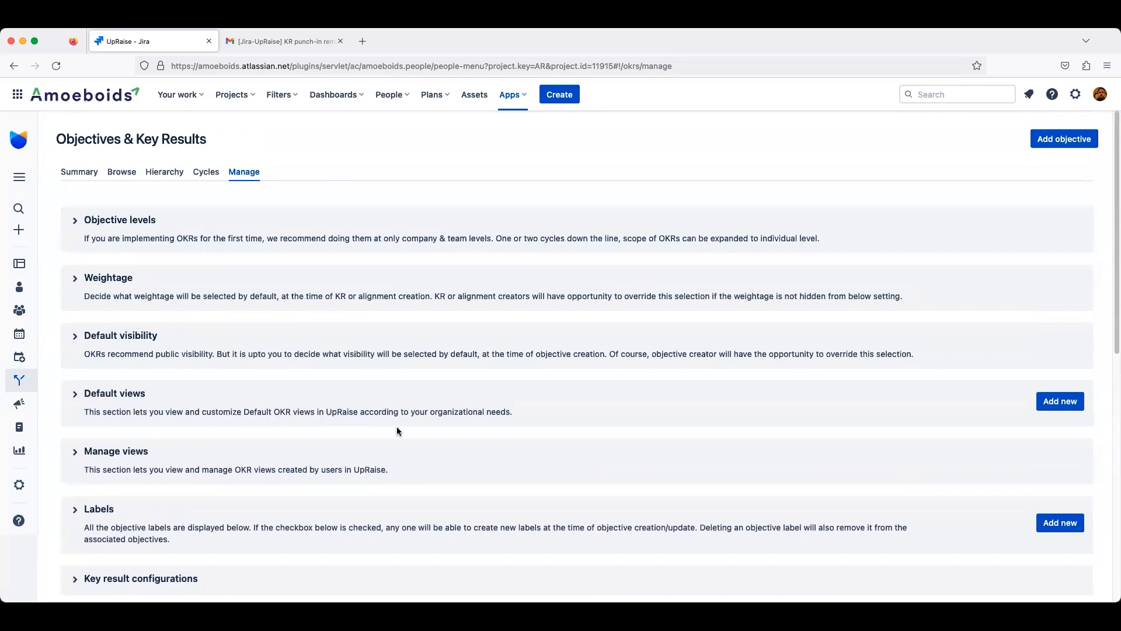
{"action": "left_click", "coordinate": [116, 175]}
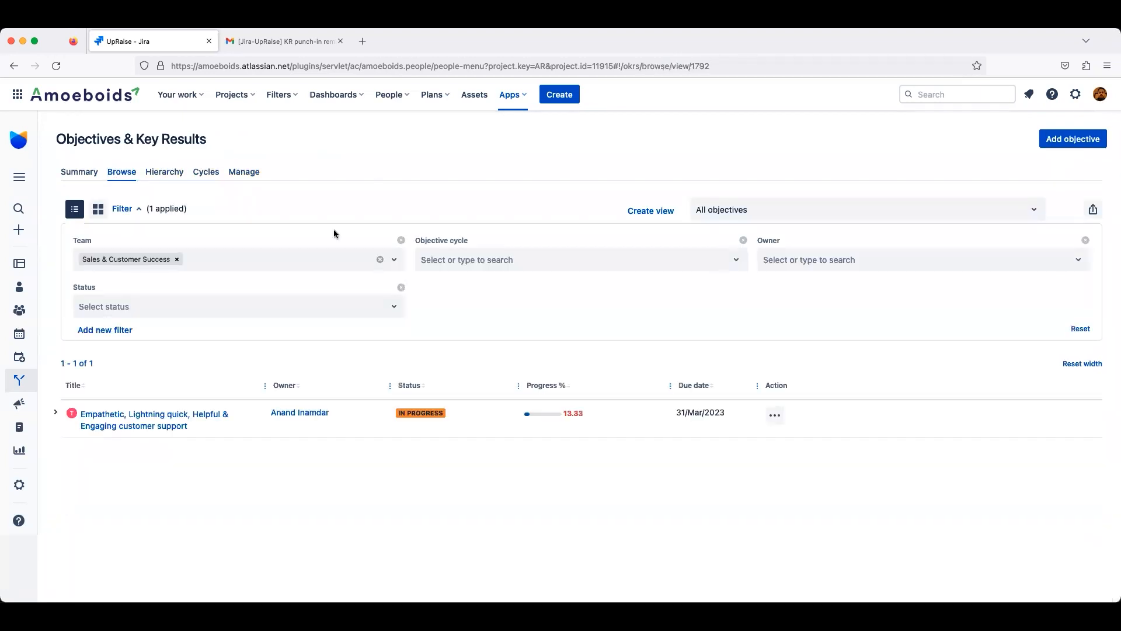
{"action": "left_click", "coordinate": [55, 412]}
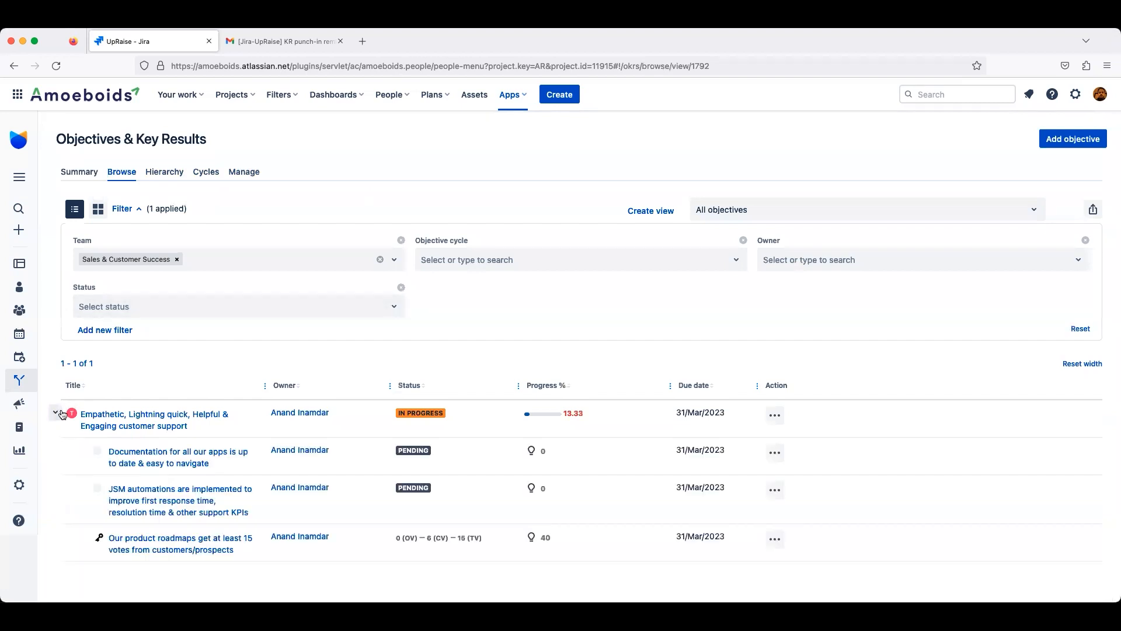
{"action": "left_click", "coordinate": [179, 547]}
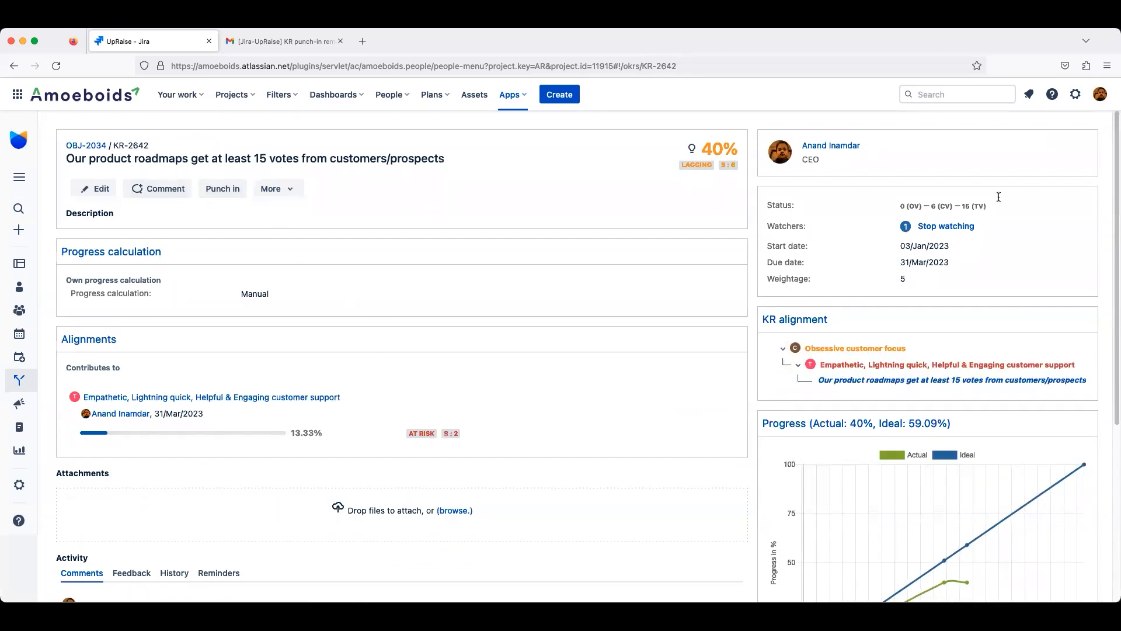
{"action": "scroll", "coordinate": [558, 423], "scroll_direction": "down", "scroll_amount": 3}
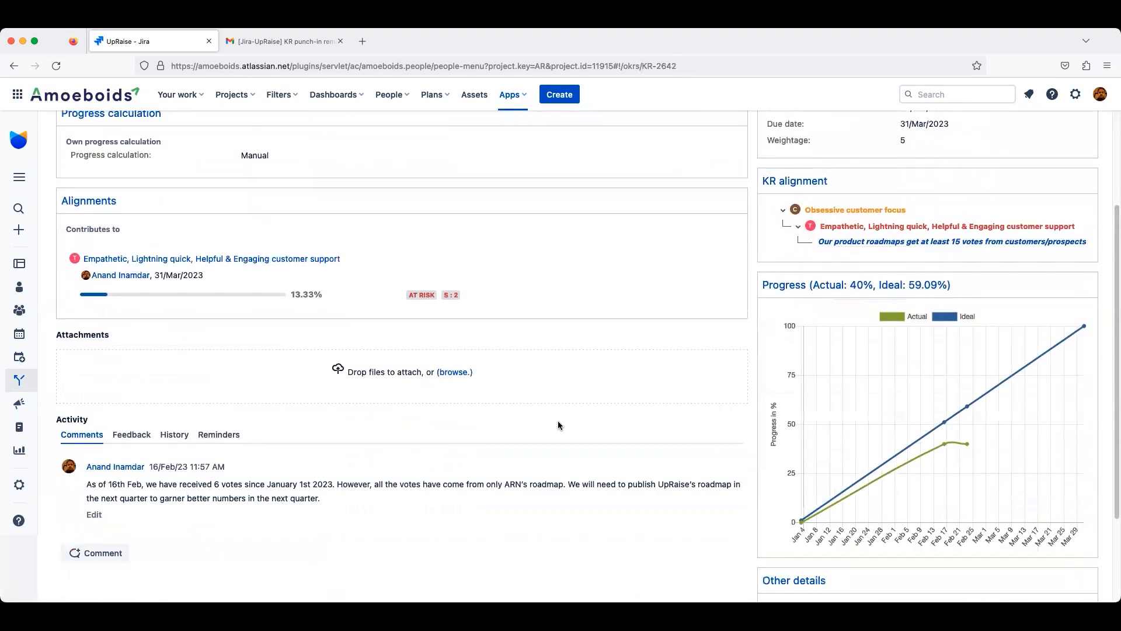
{"action": "left_click", "coordinate": [220, 437]}
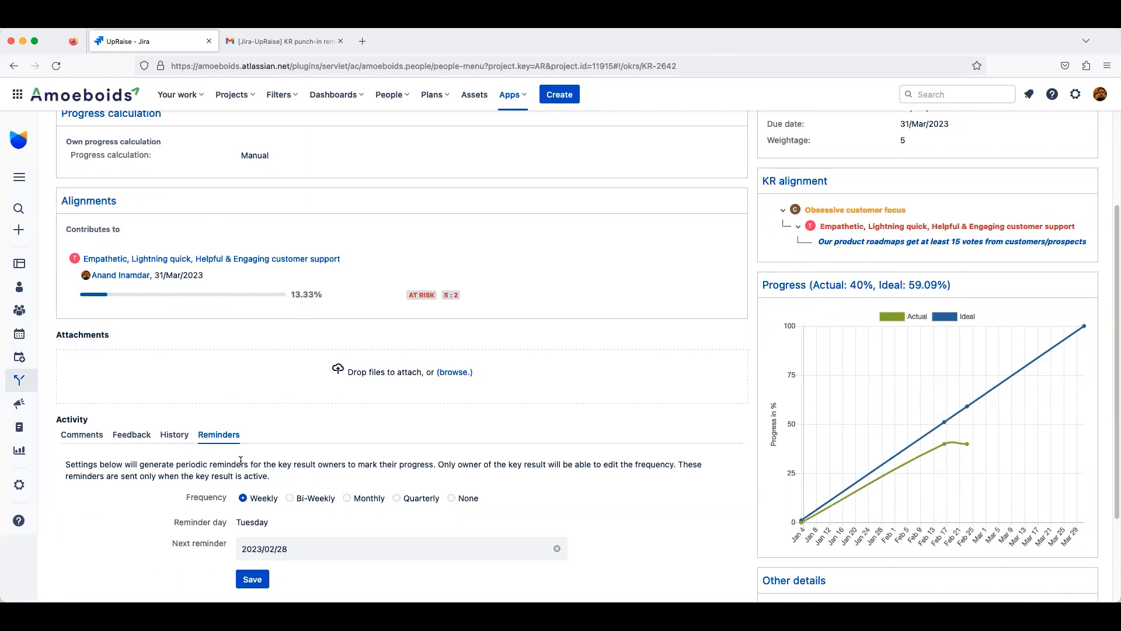
Review the key results and alignments of parent objective OBJ-2034 and return to the product roadmaps key result.
{"action": "scroll", "coordinate": [271, 459], "scroll_direction": "up", "scroll_amount": 1}
{"action": "scroll", "coordinate": [271, 459], "scroll_direction": "up", "scroll_amount": 5}
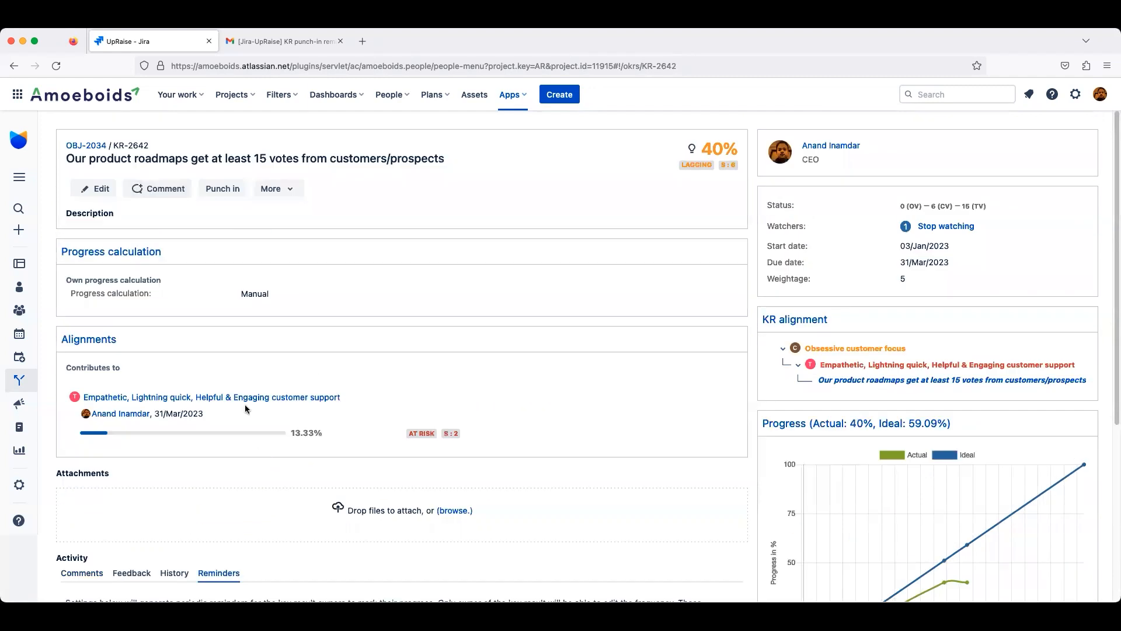
{"action": "left_click", "coordinate": [99, 151]}
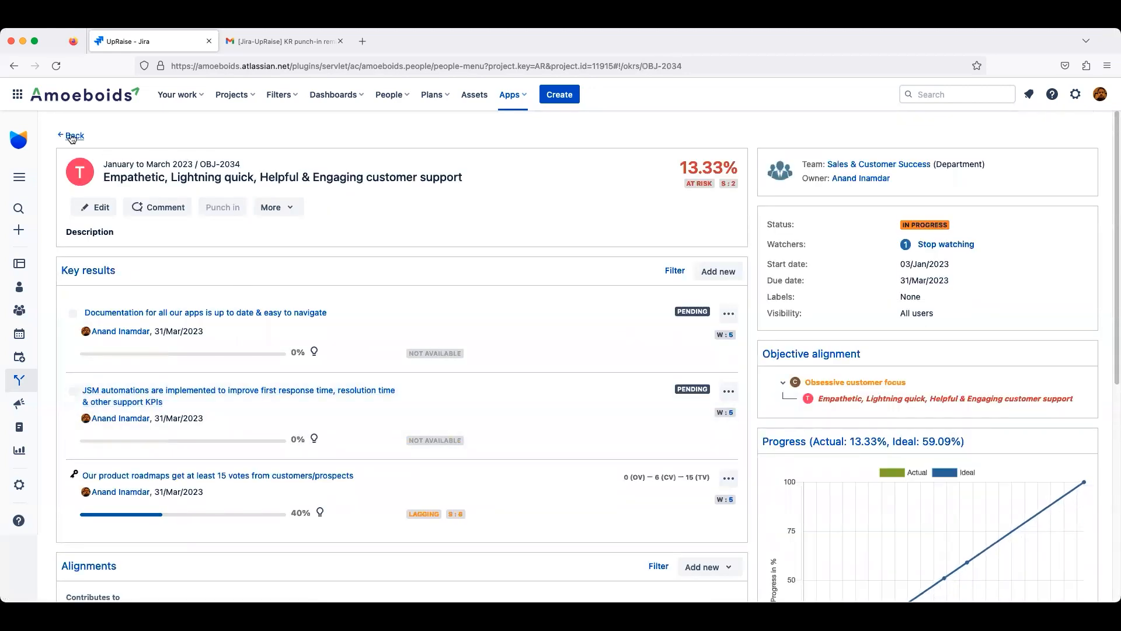
{"action": "scroll", "coordinate": [253, 399], "scroll_direction": "down", "scroll_amount": 3}
{"action": "scroll", "coordinate": [254, 395], "scroll_direction": "down", "scroll_amount": 2}
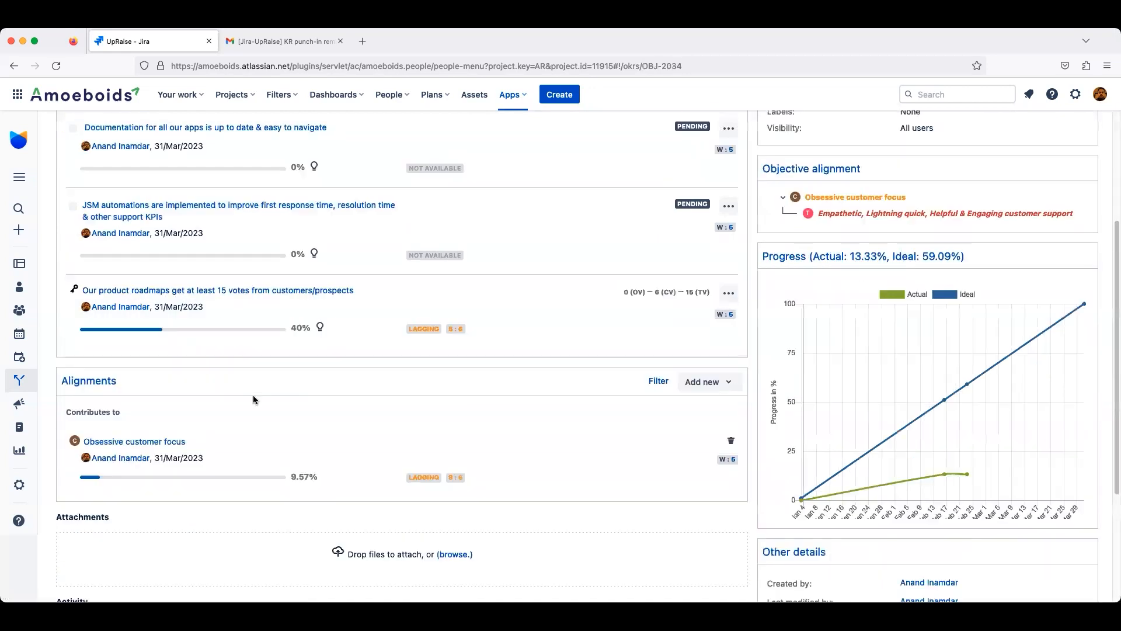
{"action": "scroll", "coordinate": [253, 396], "scroll_direction": "up", "scroll_amount": 4}
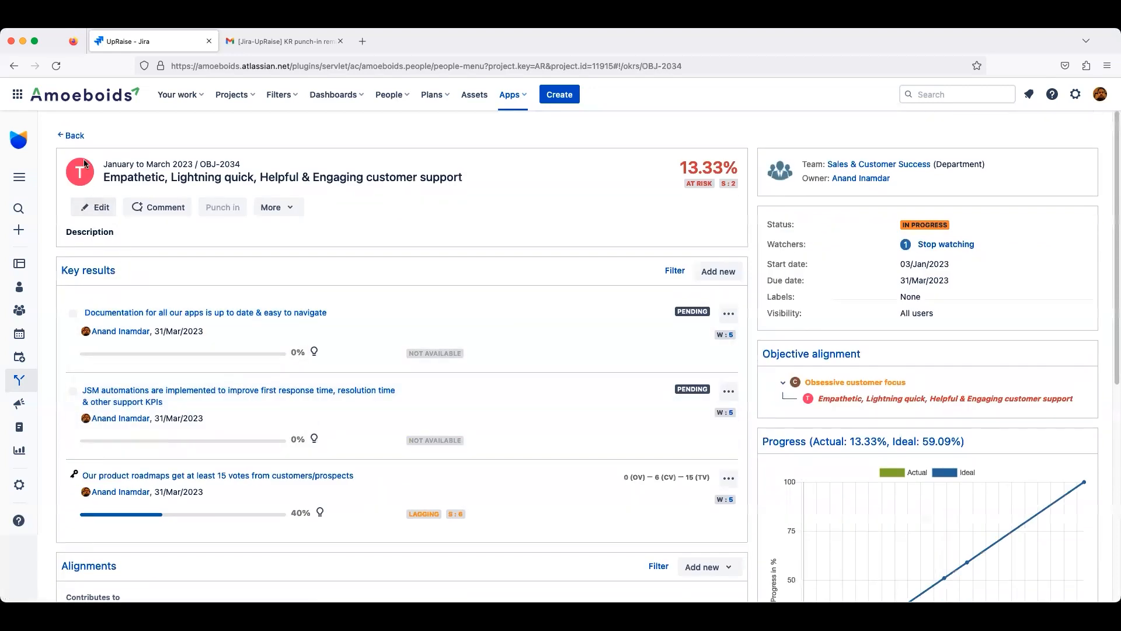
{"action": "left_click", "coordinate": [81, 136]}
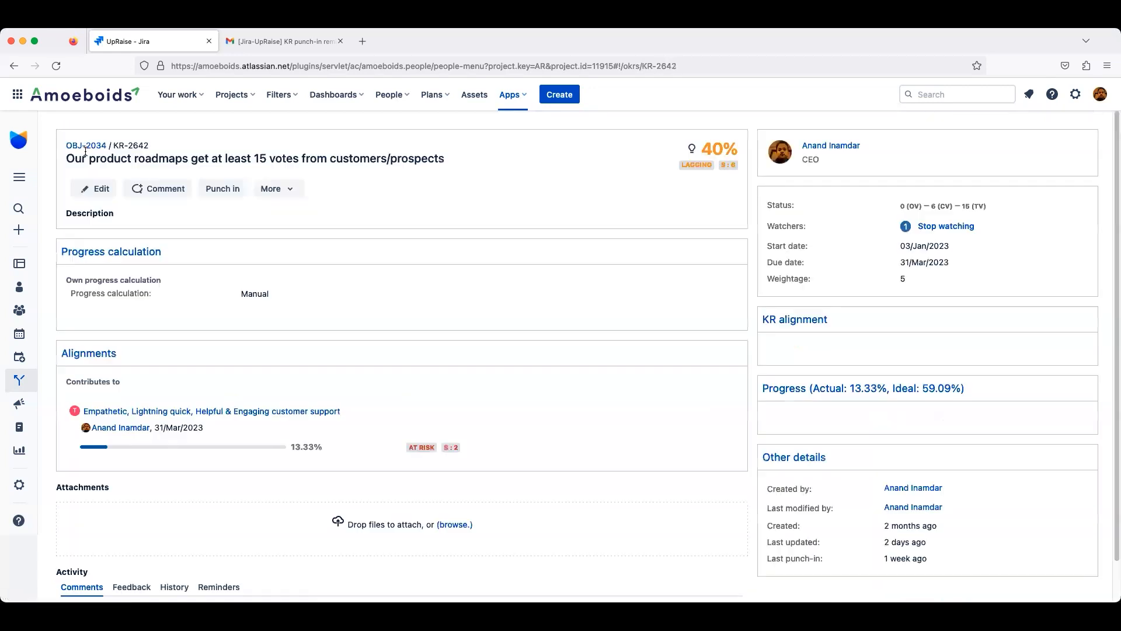
Return to the objectives list and replace the Sales & Customer Success team filter with Marketing.
{"action": "left_click", "coordinate": [19, 380]}
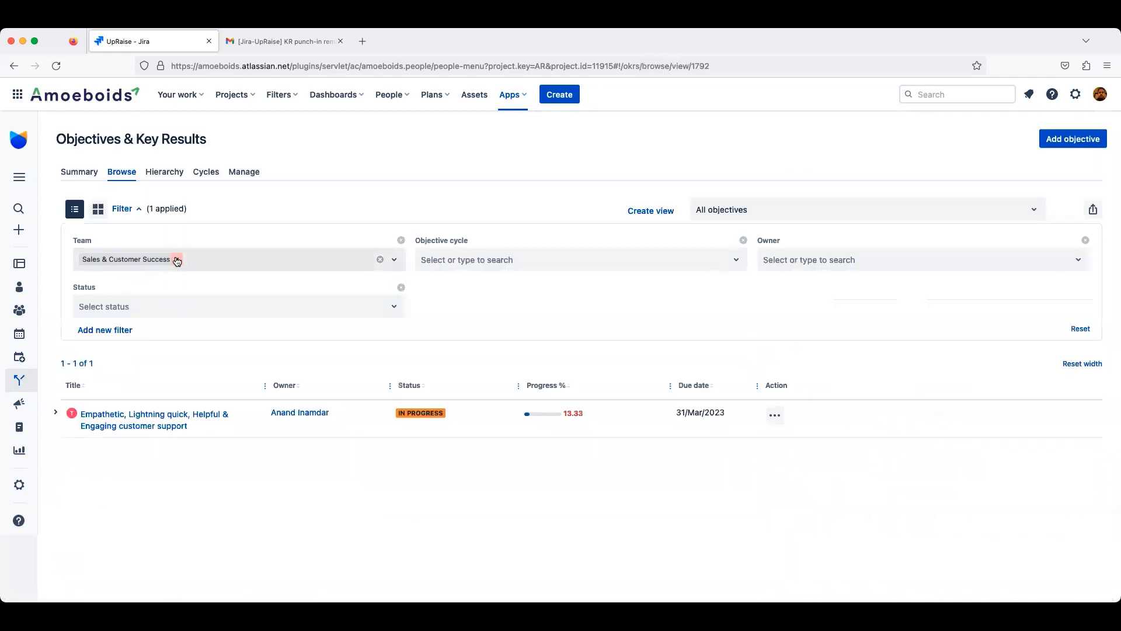
{"action": "left_click", "coordinate": [177, 261]}
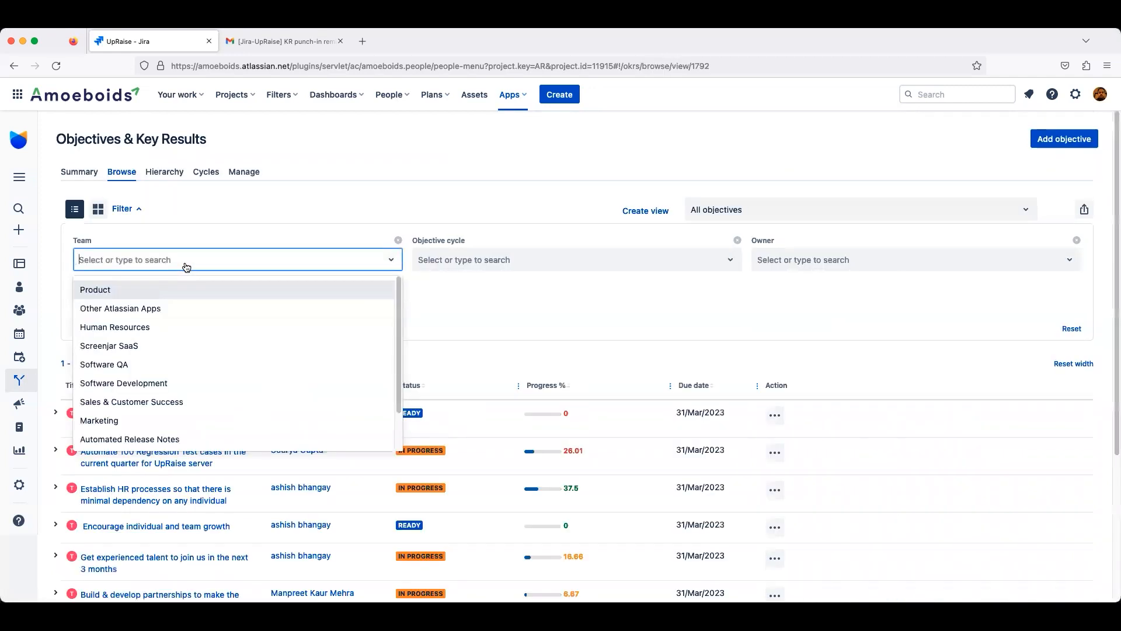
{"action": "type", "text": "mark"}
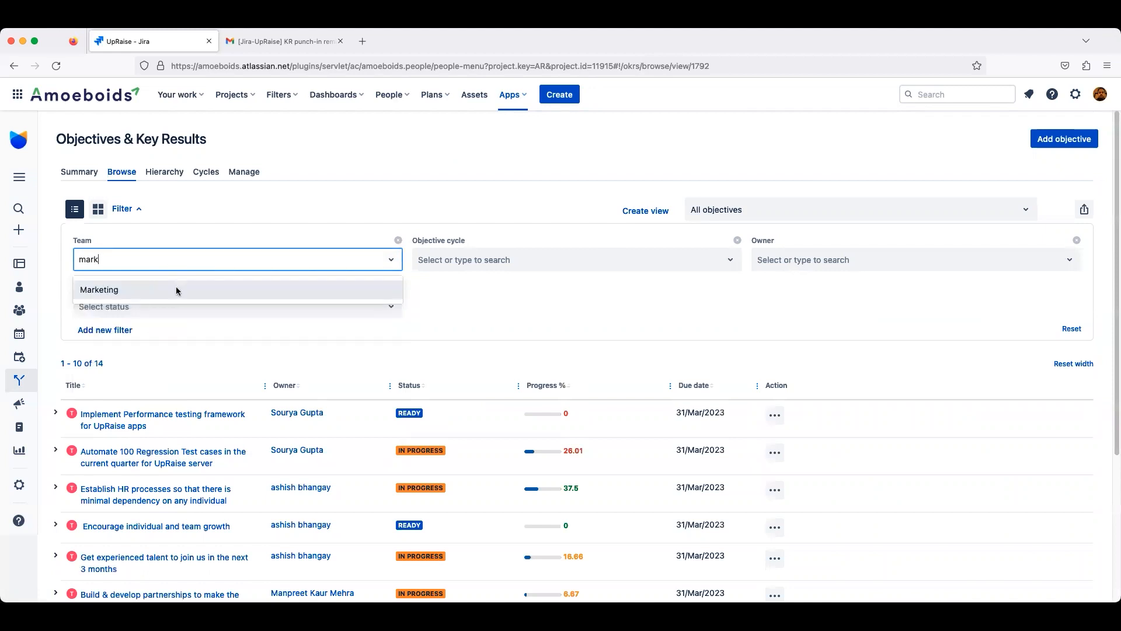
{"action": "left_click", "coordinate": [177, 290]}
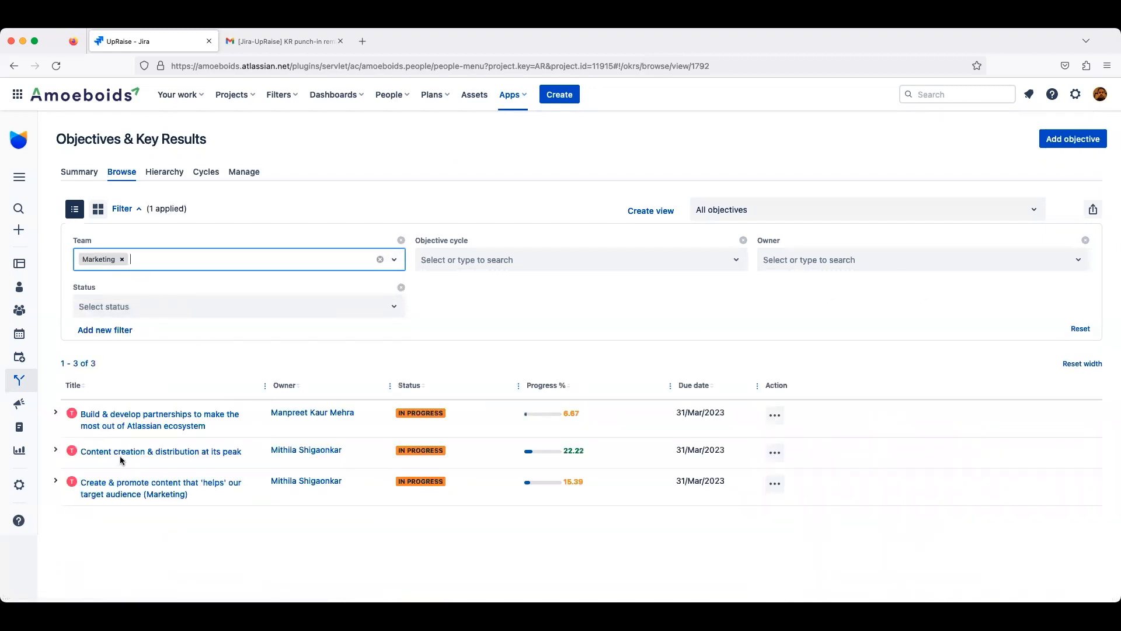
Show the reminder settings of the key result "20 videos/month are published on the YT channel" under "Content creation & distribution at its peak".
{"action": "left_click", "coordinate": [55, 450]}
{"action": "scroll", "coordinate": [106, 464], "scroll_direction": "down", "scroll_amount": 1}
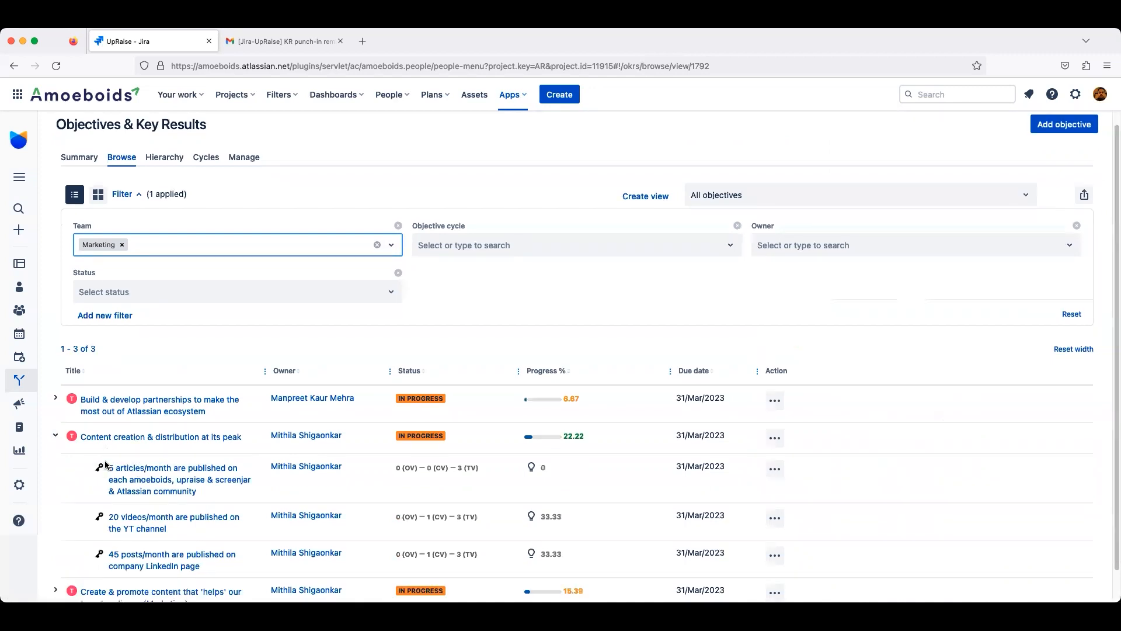
{"action": "left_click", "coordinate": [162, 487]}
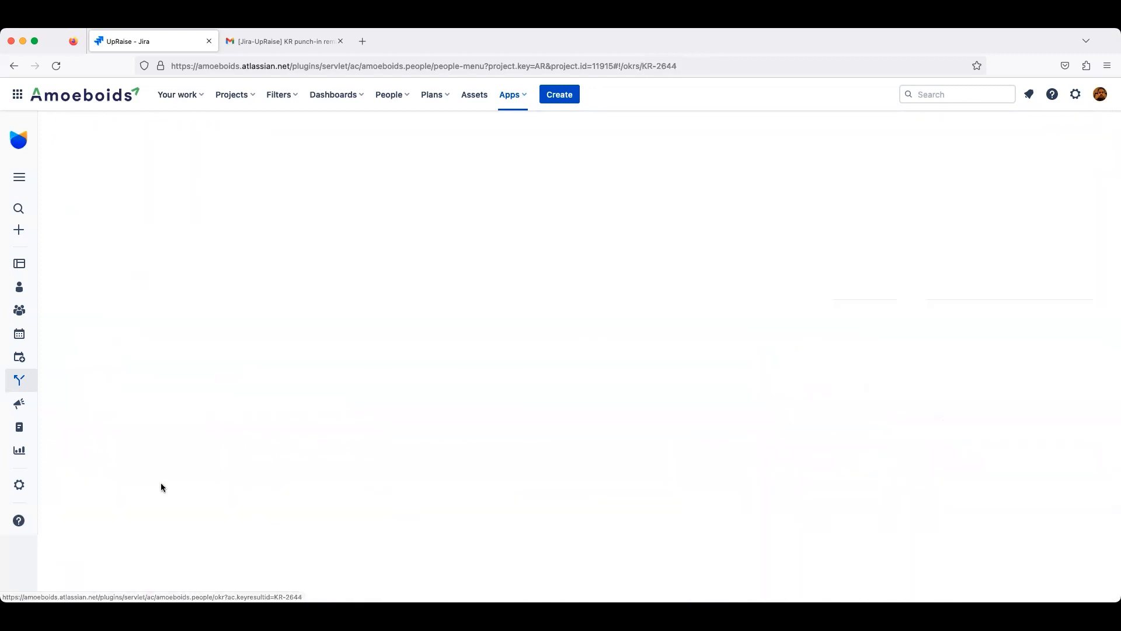
{"action": "scroll", "coordinate": [341, 444], "scroll_direction": "down", "scroll_amount": 5}
{"action": "scroll", "coordinate": [195, 328], "scroll_direction": "down", "scroll_amount": 6}
{"action": "left_click", "coordinate": [215, 168]}
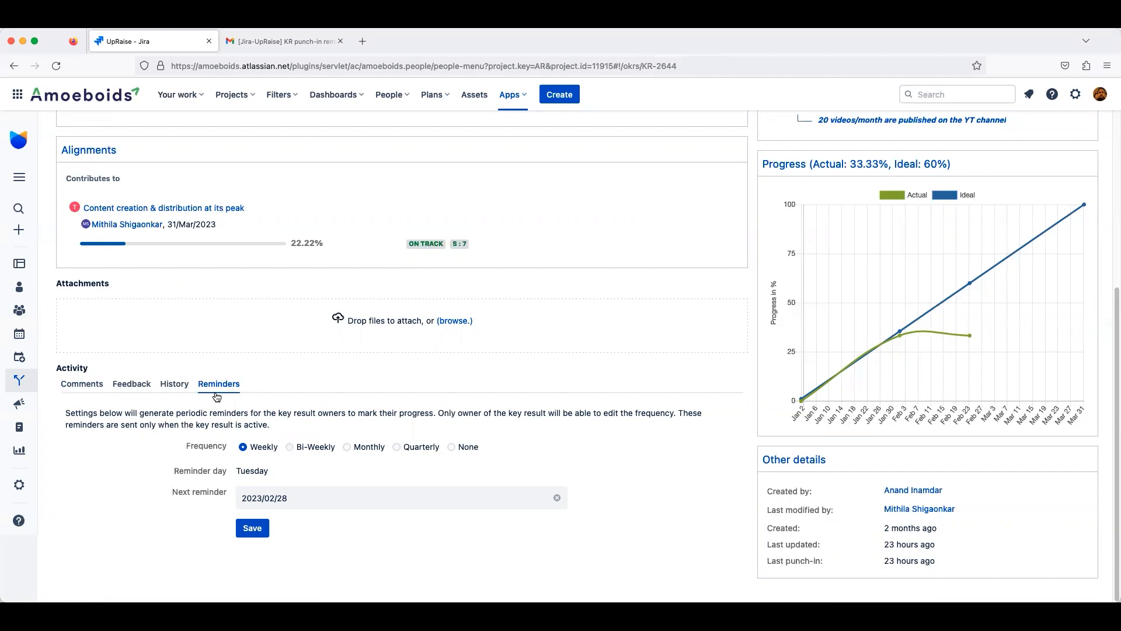
Go back to the objectives list and change the team filter from Marketing to Sales & Customer Success.
{"action": "scroll", "coordinate": [282, 408], "scroll_direction": "up", "scroll_amount": 1}
{"action": "scroll", "coordinate": [282, 405], "scroll_direction": "up", "scroll_amount": 5}
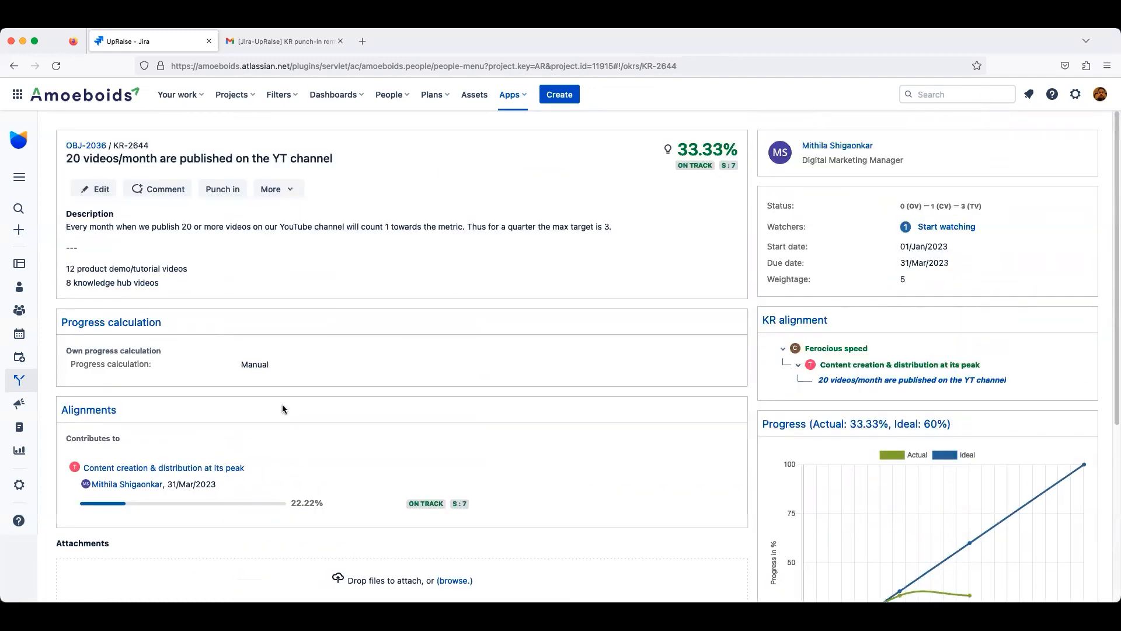
{"action": "left_click", "coordinate": [33, 380]}
{"action": "left_click", "coordinate": [121, 260]}
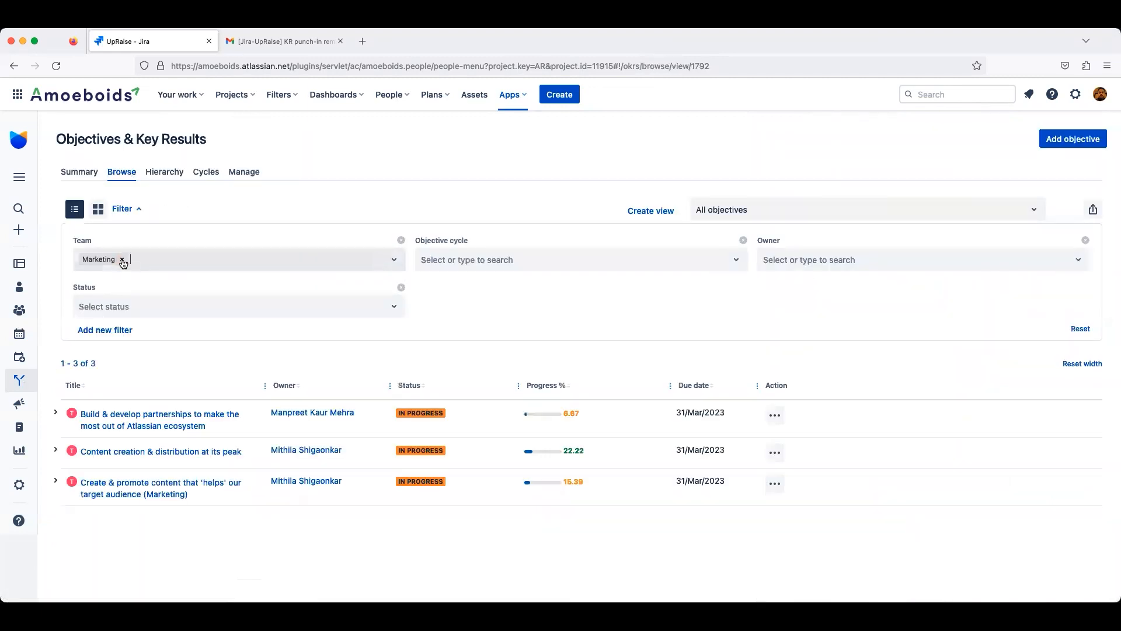
{"action": "type", "text": "cust"}
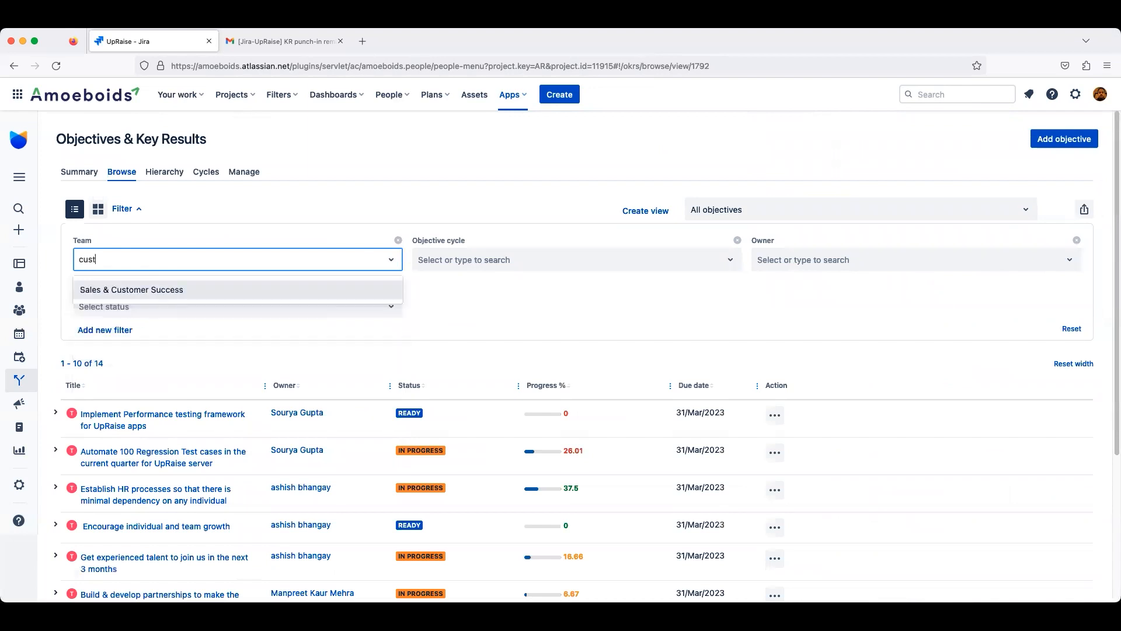
{"action": "left_click", "coordinate": [141, 290]}
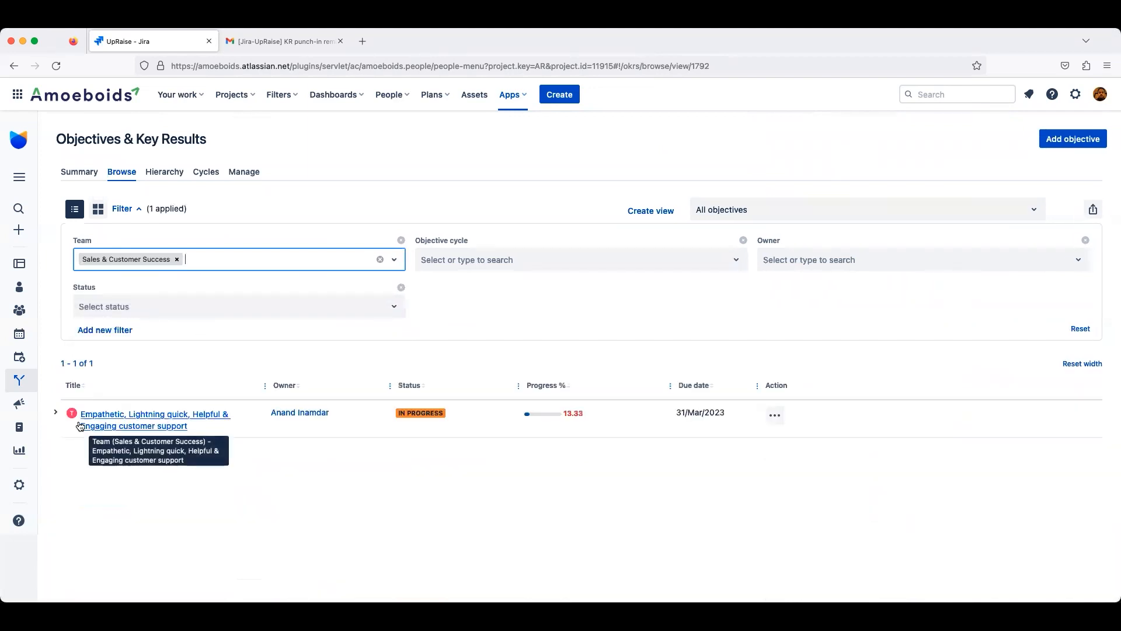
Expand the customer support objective and show the reminder settings of its key result about 15 product roadmap votes.
{"action": "left_click", "coordinate": [56, 412]}
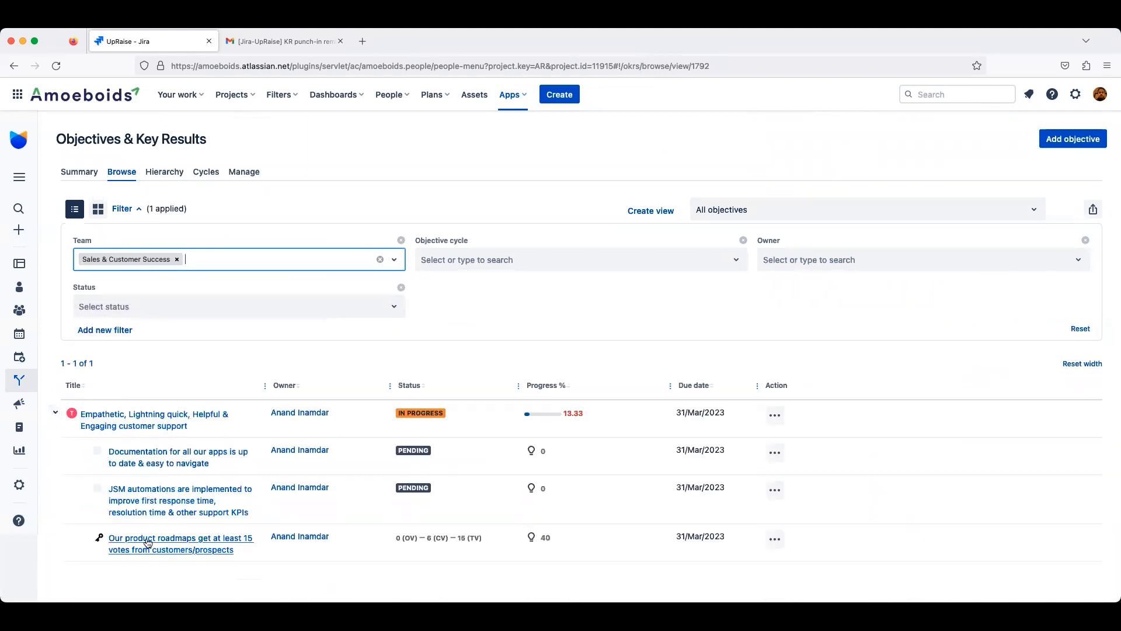
{"action": "left_click", "coordinate": [175, 540]}
{"action": "scroll", "coordinate": [262, 435], "scroll_direction": "down", "scroll_amount": 5}
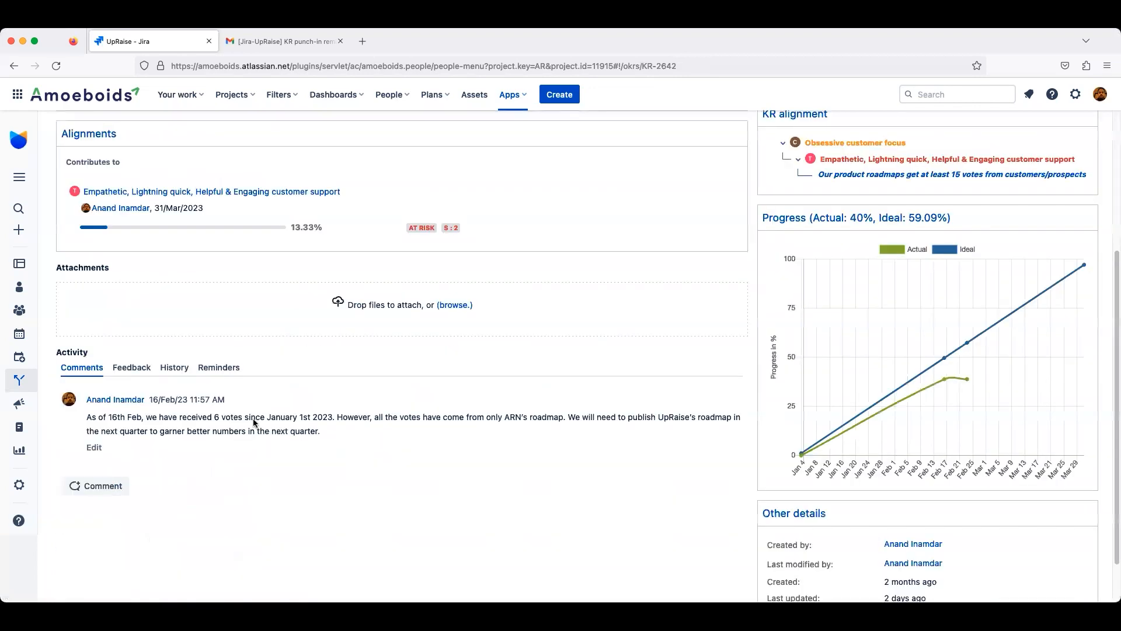
{"action": "left_click", "coordinate": [223, 371]}
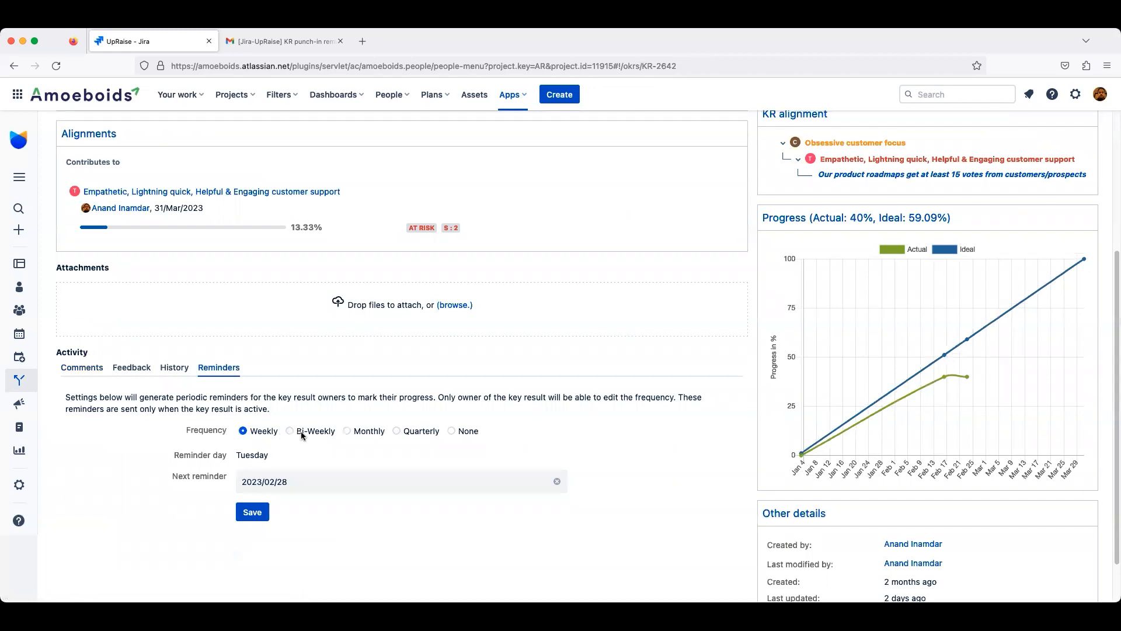
Try the Bi-Weekly, Monthly, Quarterly and None reminder frequencies for the key result and return the choice to Weekly.
{"action": "left_click", "coordinate": [302, 435]}
{"action": "left_click", "coordinate": [365, 431]}
{"action": "left_click", "coordinate": [402, 431]}
{"action": "left_click", "coordinate": [461, 430]}
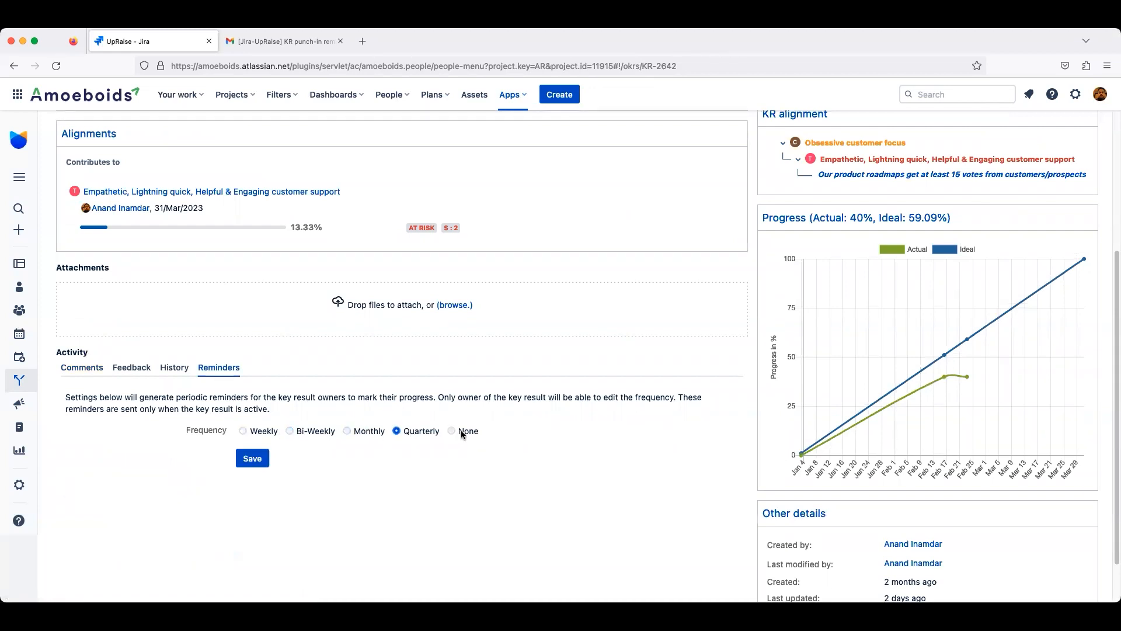
{"action": "left_click", "coordinate": [263, 430]}
Clear the key result's next reminder date and set it to 2023/02/27.
{"action": "double_click", "coordinate": [243, 456]}
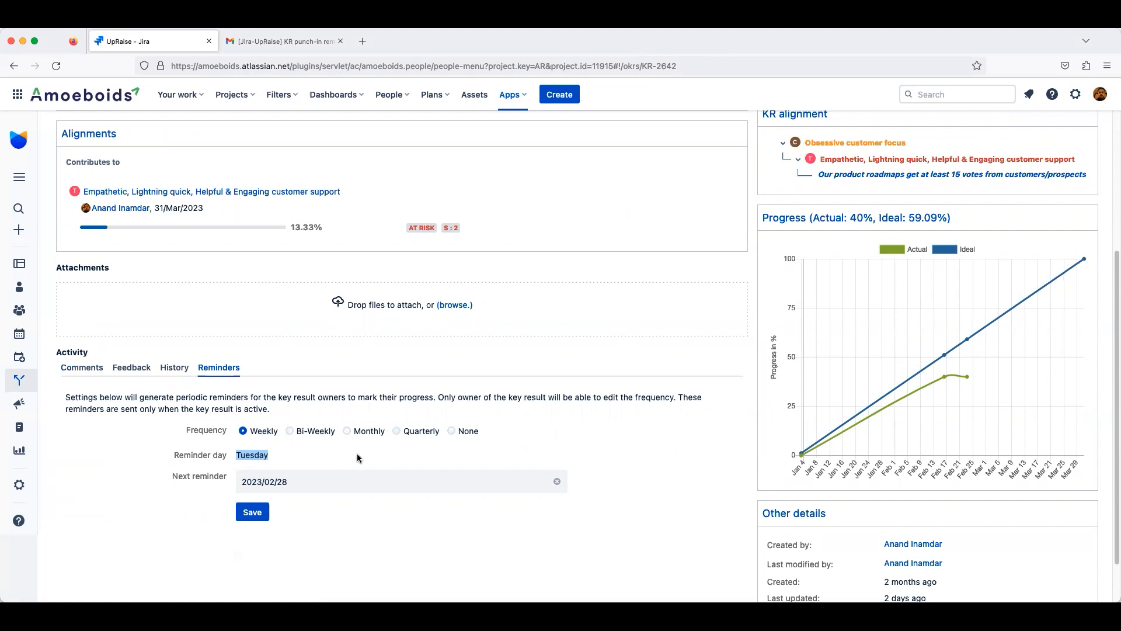
{"action": "left_click", "coordinate": [272, 481]}
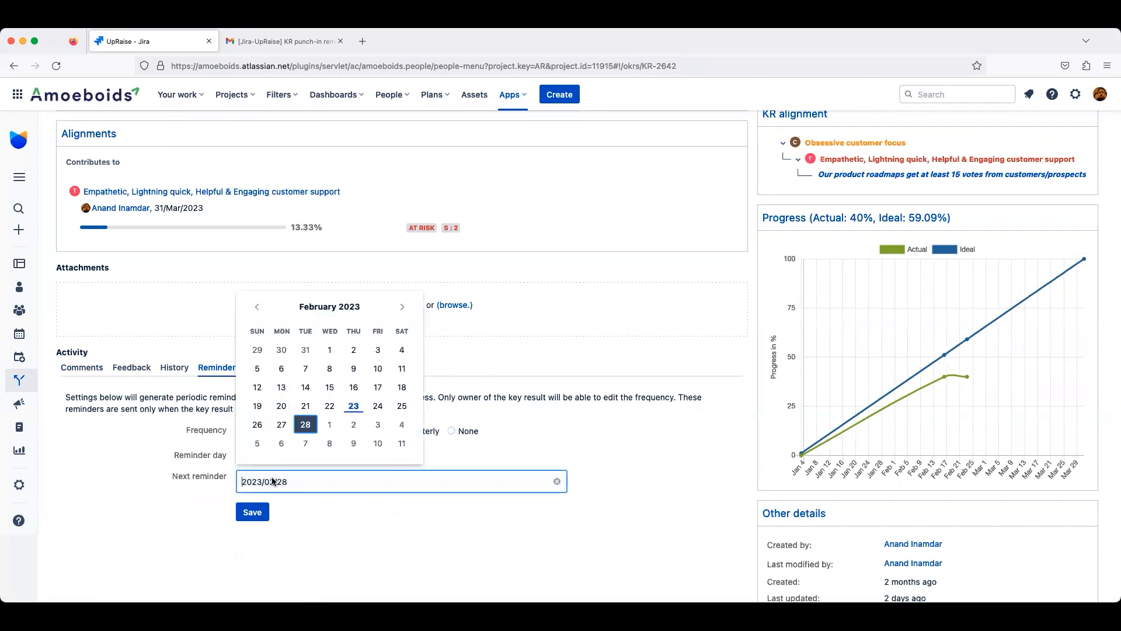
{"action": "left_click", "coordinate": [588, 426]}
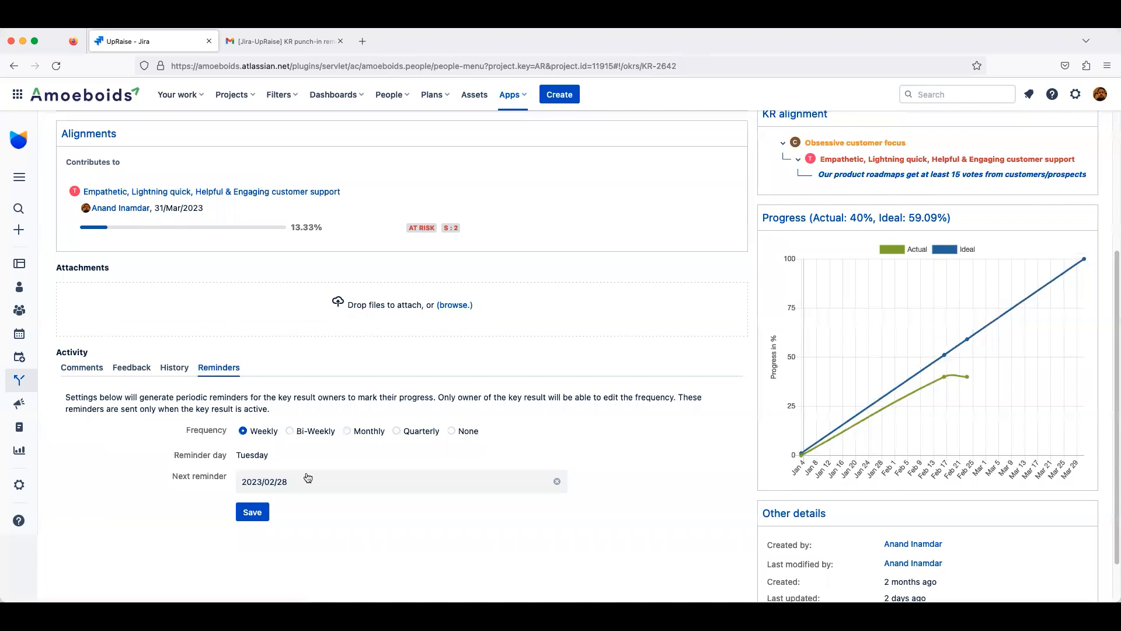
{"action": "left_click", "coordinate": [557, 482]}
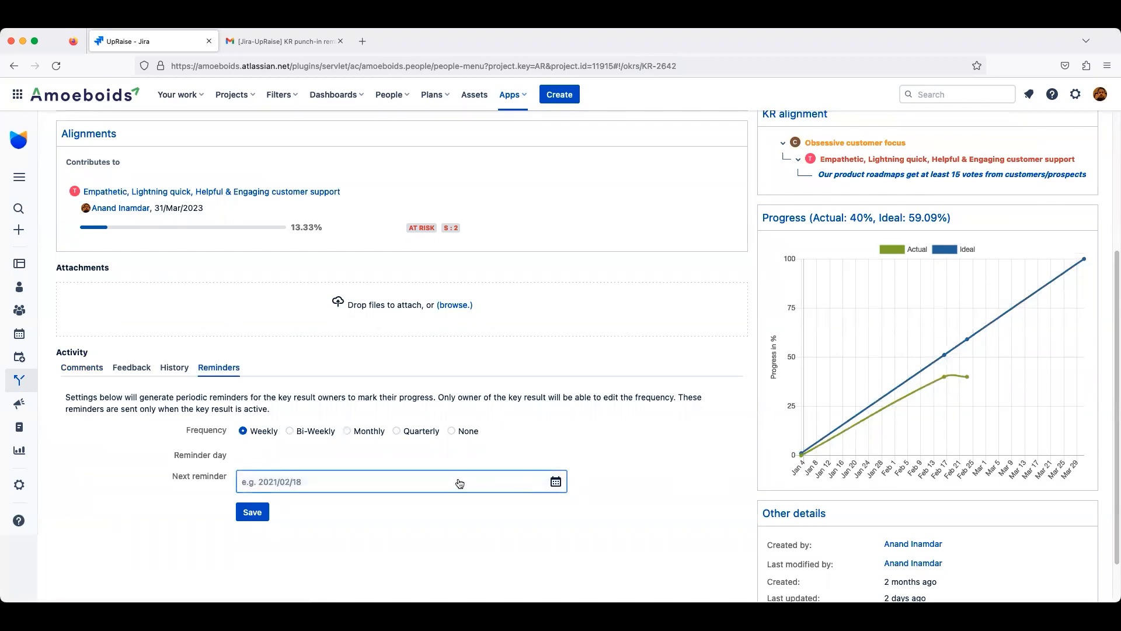
{"action": "left_click", "coordinate": [458, 483]}
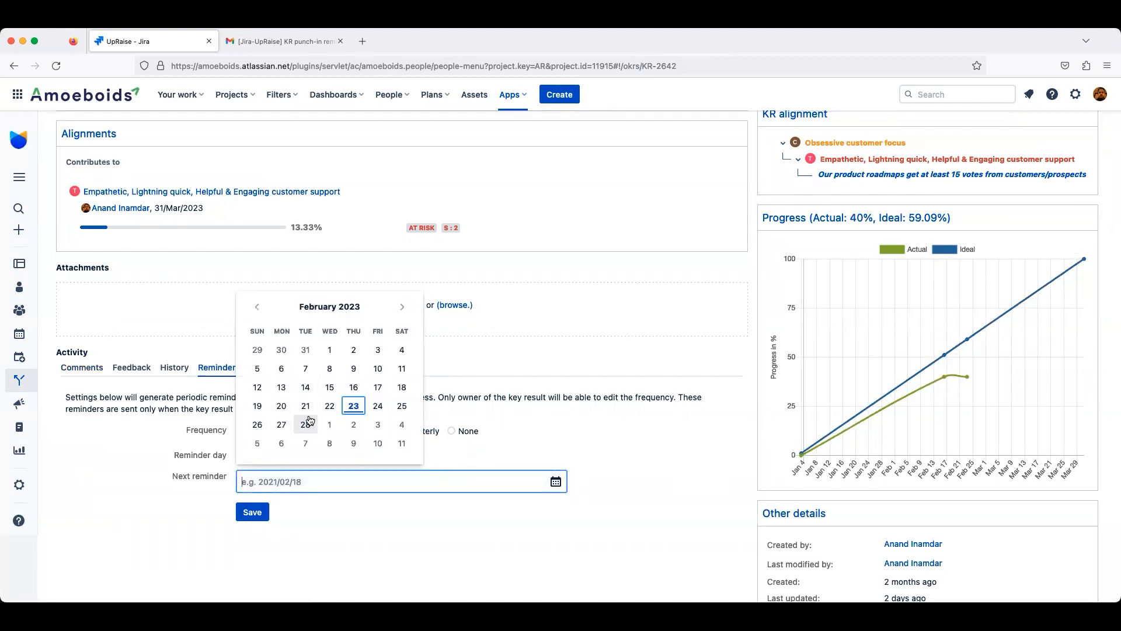
{"action": "left_click", "coordinate": [281, 422]}
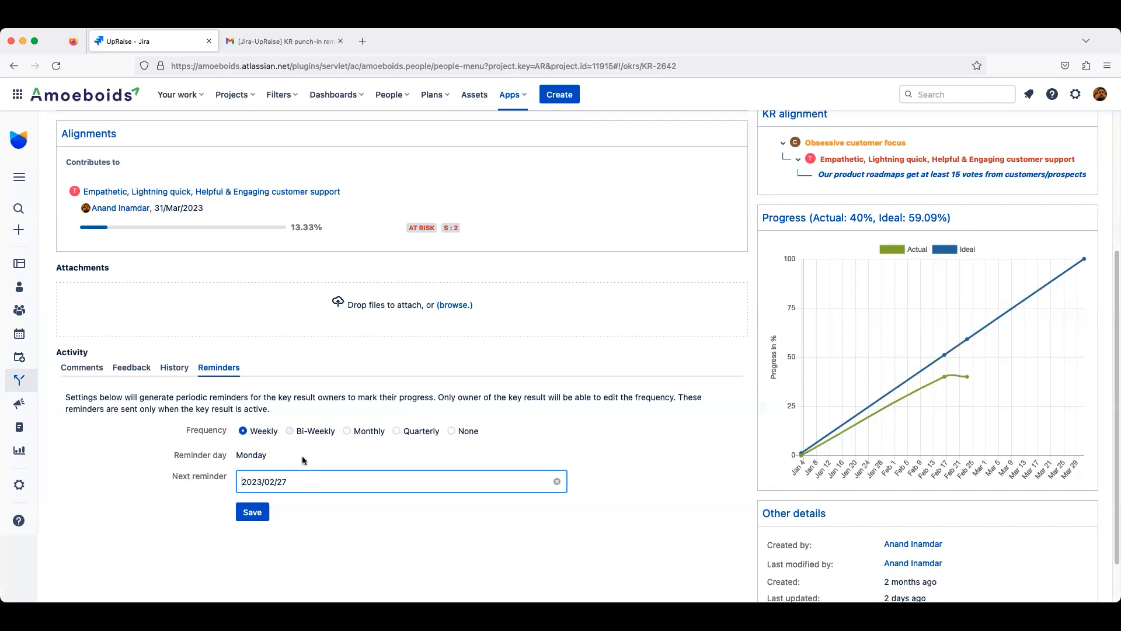
Switch to Gmail to view the KR punch-in reminder email, and return to the key result's reminder settings in UpRaise.
{"action": "left_click", "coordinate": [258, 42]}
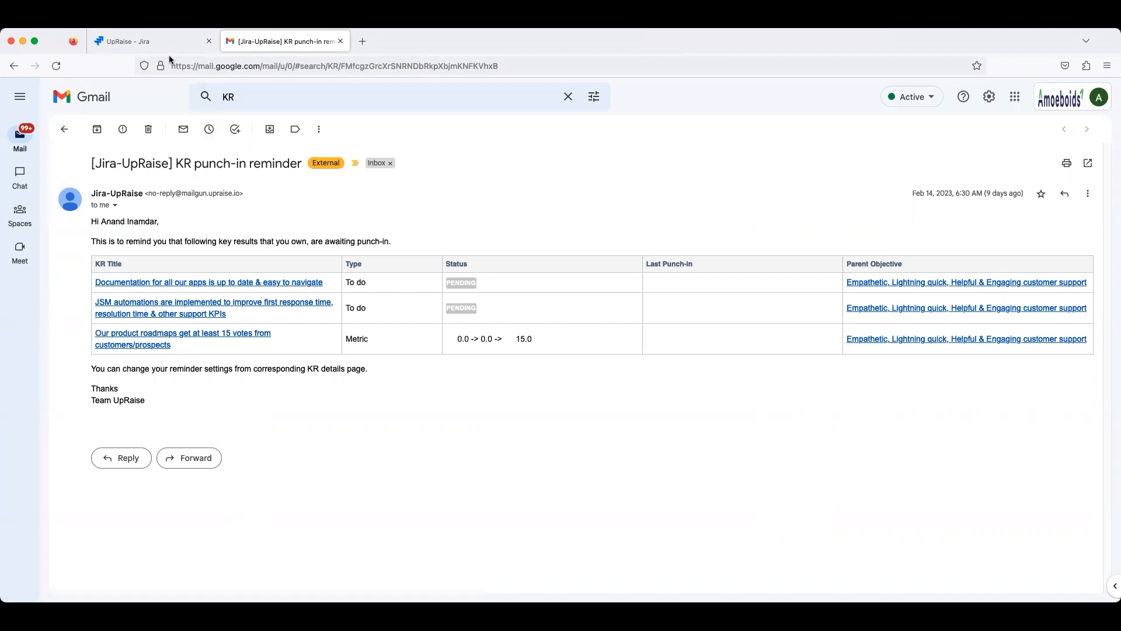
{"action": "left_click", "coordinate": [159, 39]}
{"action": "left_click", "coordinate": [534, 404]}
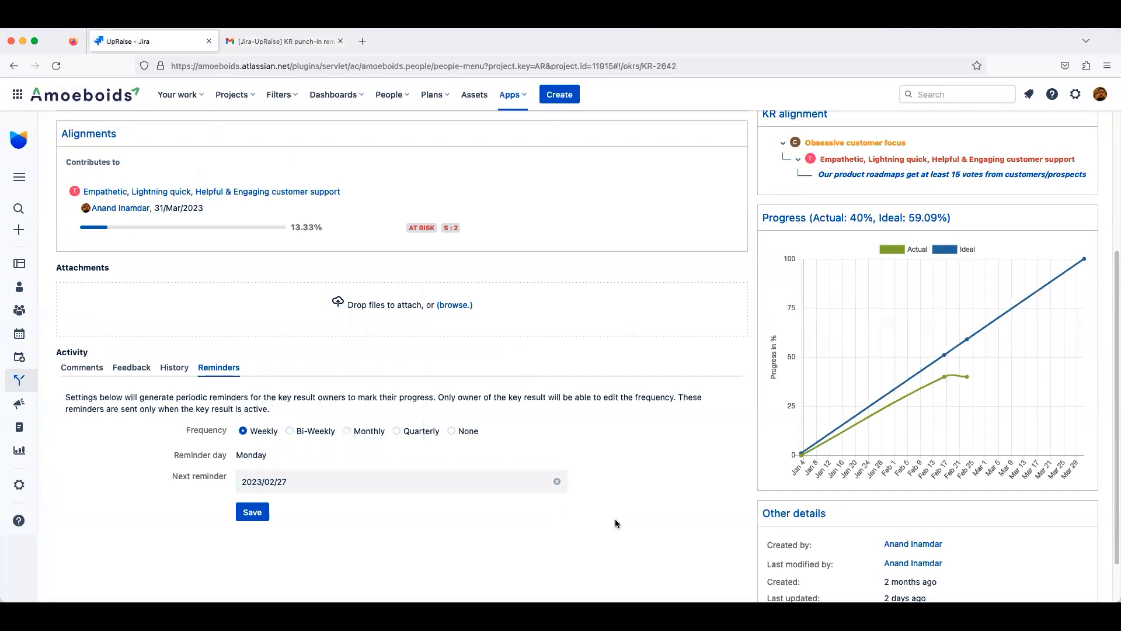
Open the key result's parent objective OBJ-2034 to show its list of key results.
{"action": "scroll", "coordinate": [615, 523], "scroll_direction": "up", "scroll_amount": 5}
{"action": "scroll", "coordinate": [614, 523], "scroll_direction": "up", "scroll_amount": 1}
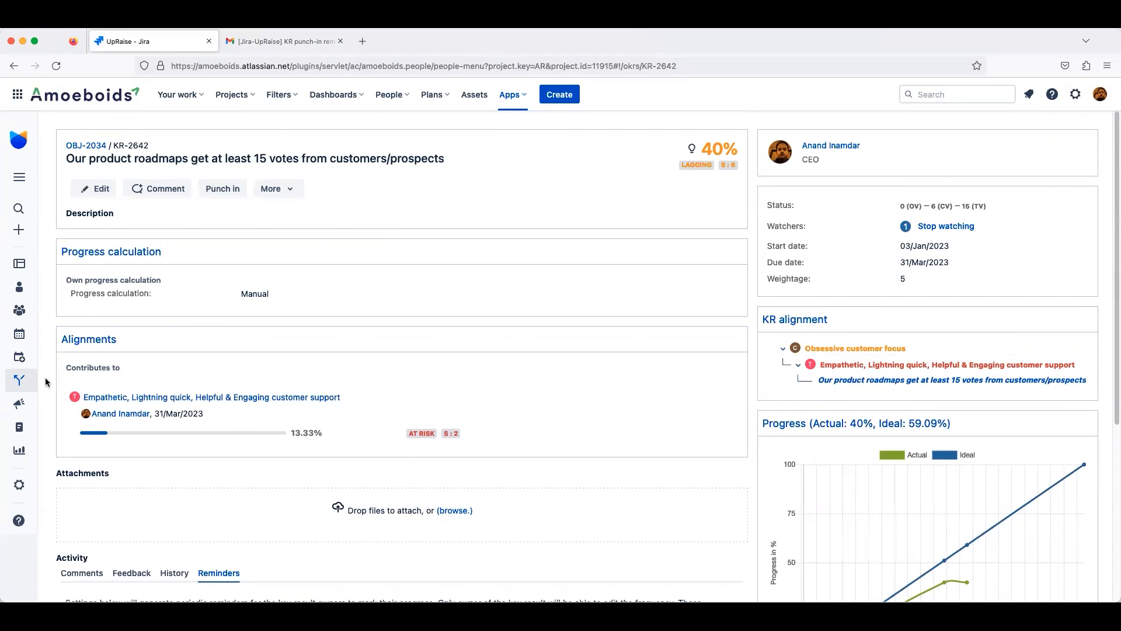
{"action": "left_click", "coordinate": [86, 146]}
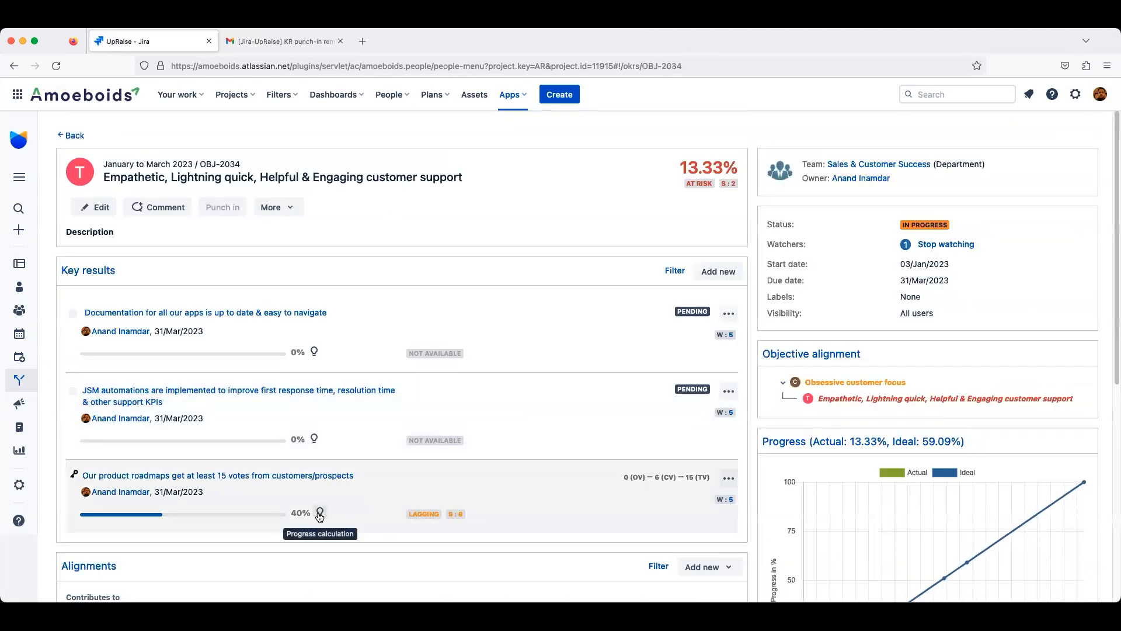